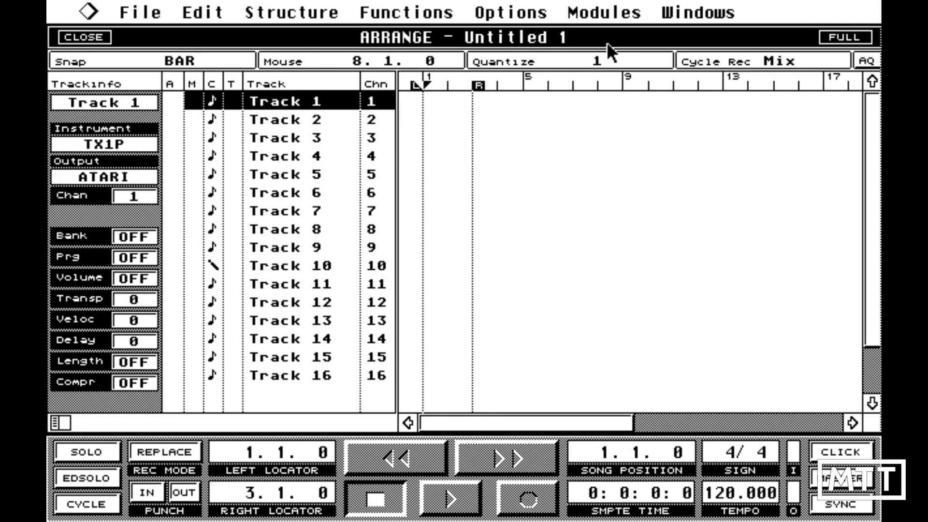
- Open the quantize value list and dismiss it, leaving quantize at 1
left_click(604, 61)
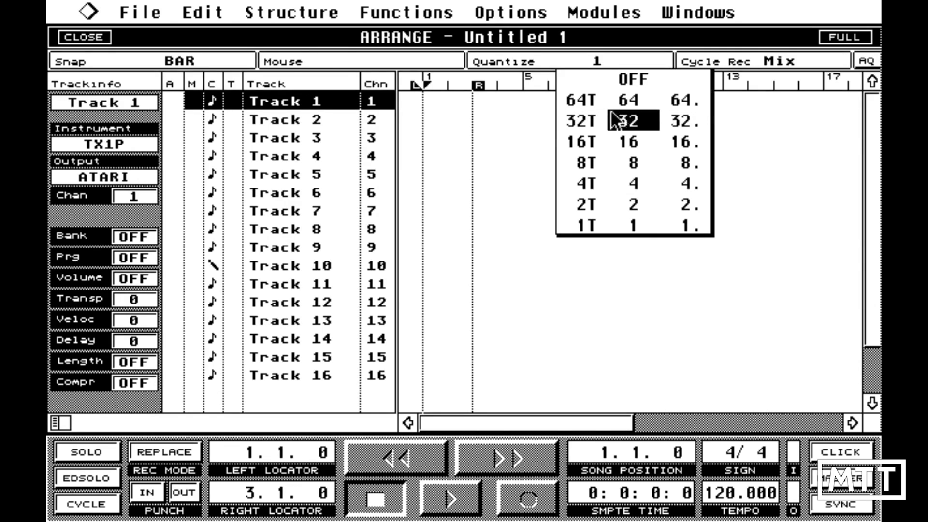
left_click(518, 134)
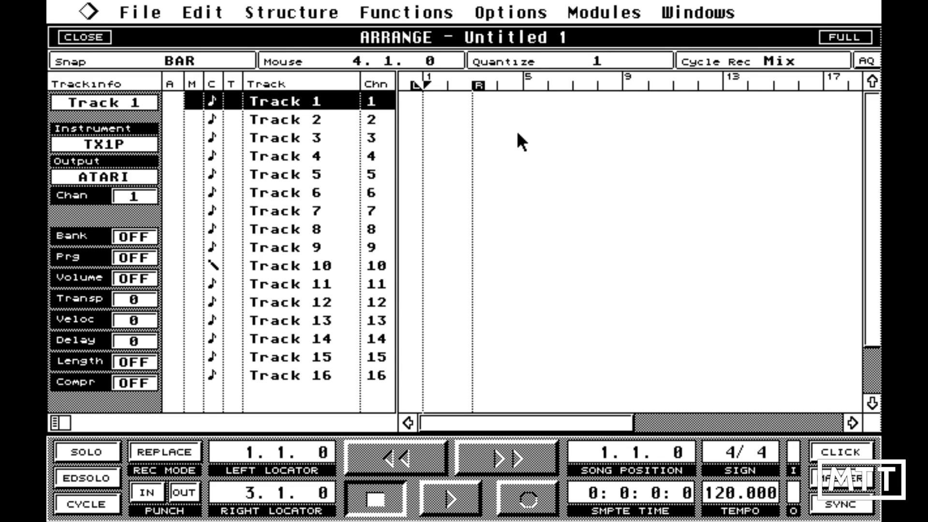
- Step quantize through 2, 4, 8, 16, 32, 64, back to 8, toggle triplet, then dotted 8
key("2")
key("4")
key("8")
key("5")
key("6")
key("7")
key("4")
key("8")
key("8")
key("9")
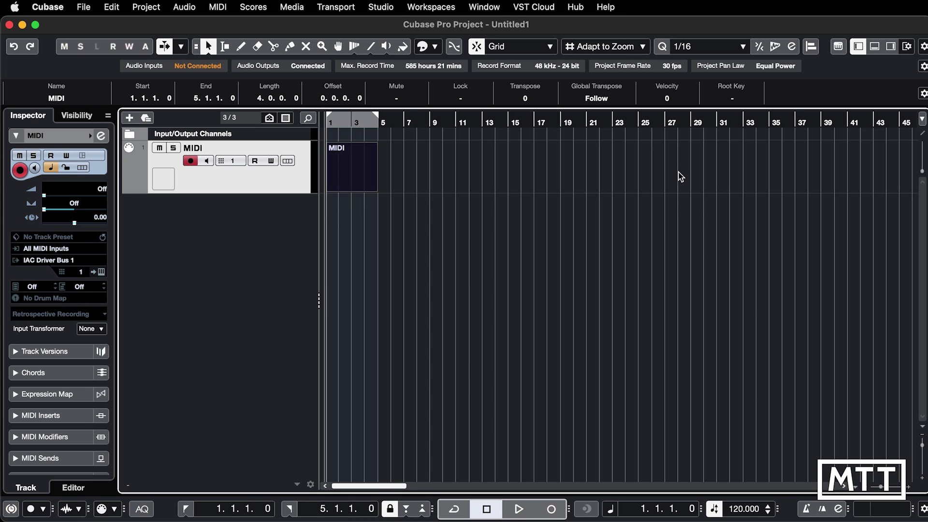
left_click(700, 49)
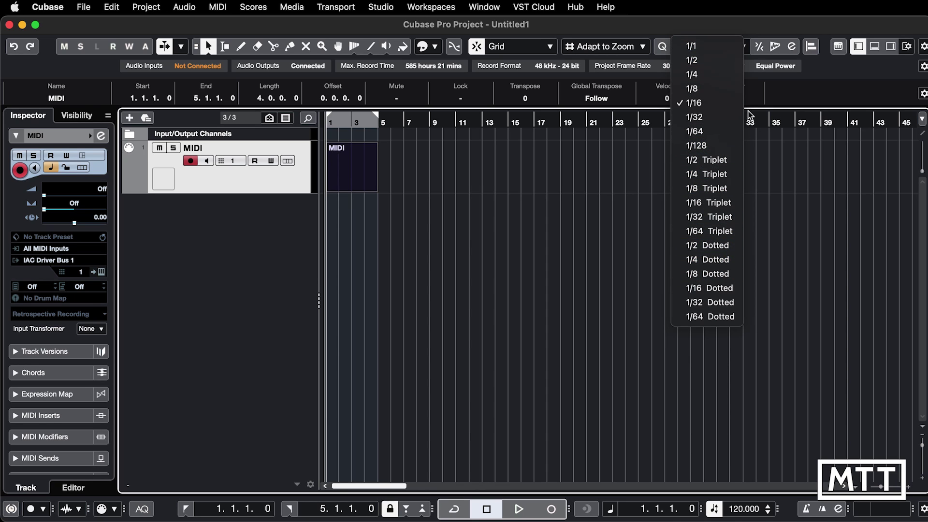
left_click(614, 159)
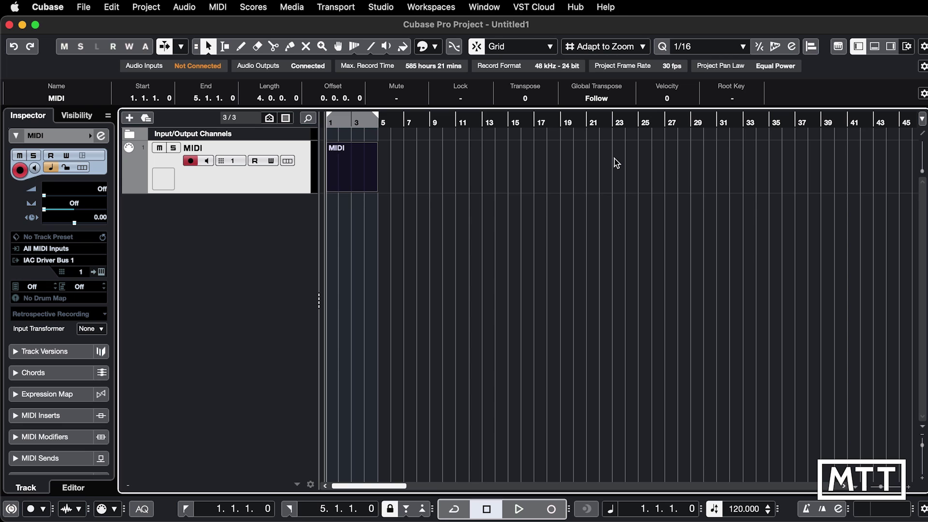
- Open the MIDI part in the Key Editor and bring up Edit > Key Commands
double_click(374, 181)
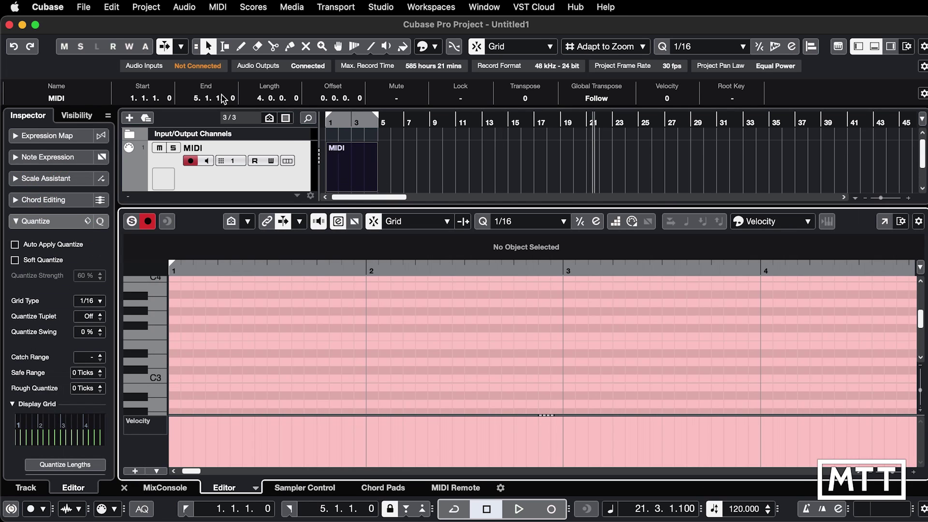
left_click(112, 7)
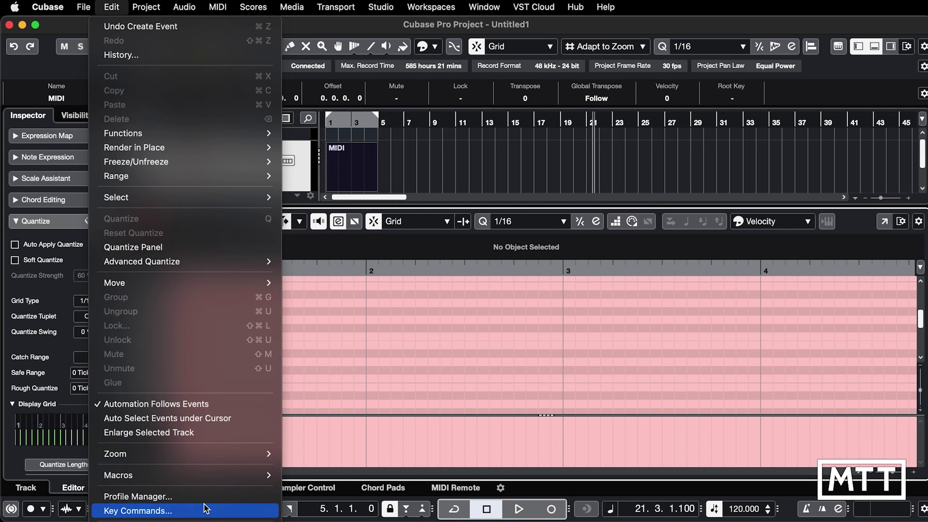
left_click(138, 510)
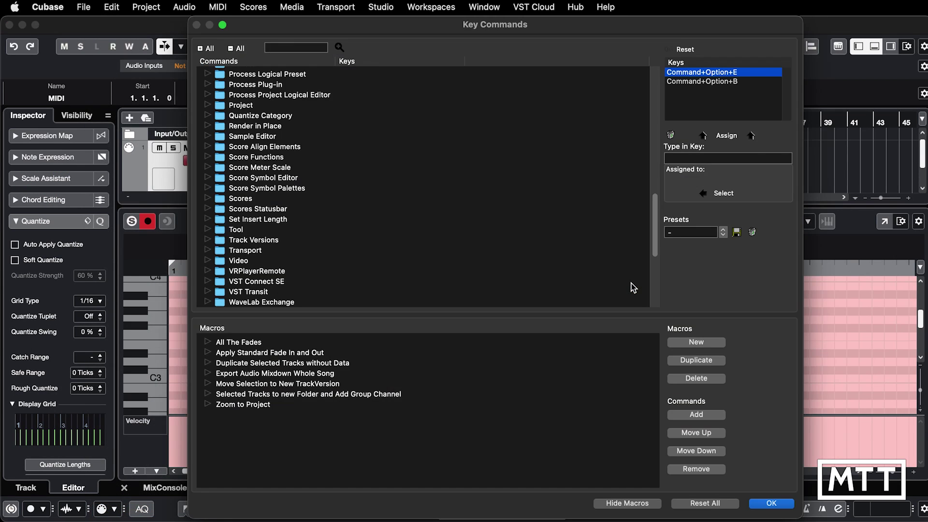
- Look up Option+1 to reveal the Set Insert Length commands already using Option+1–8
left_click(716, 159)
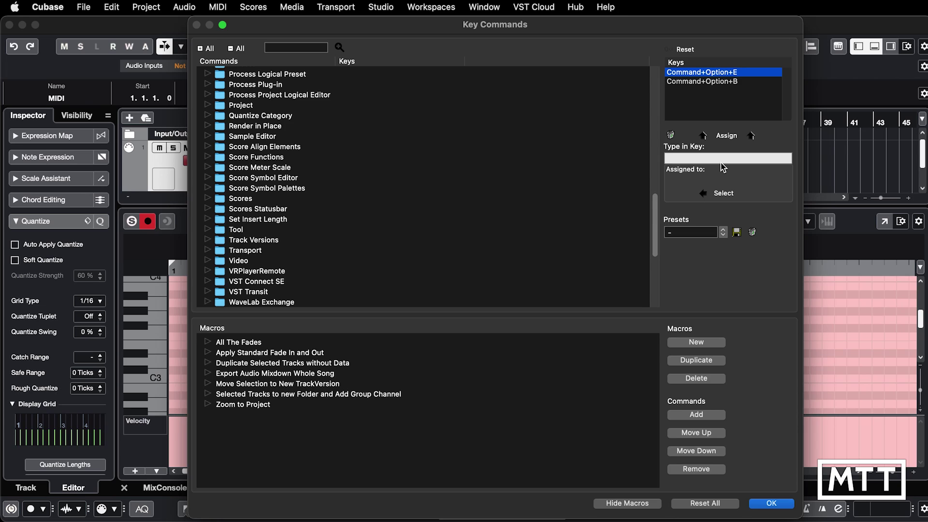
key("alt+1")
left_click(709, 192)
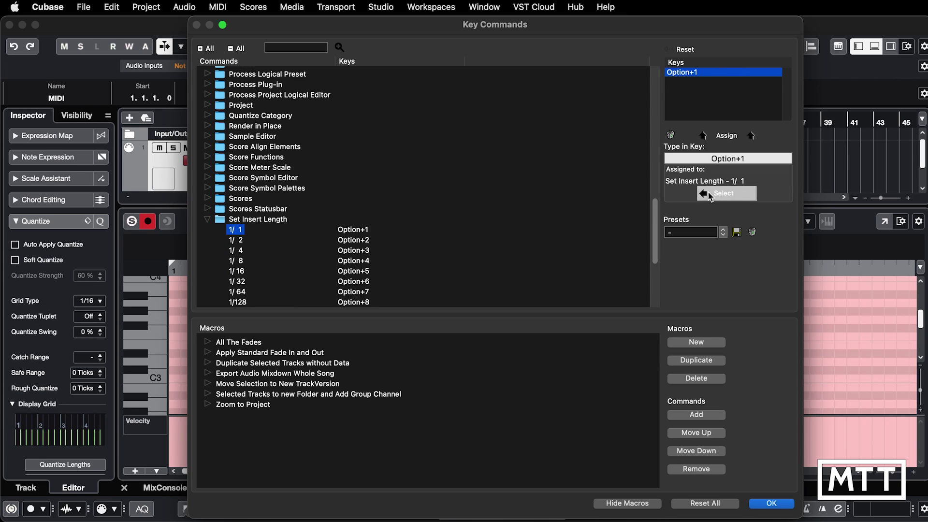
scroll(396, 238, "down", 5)
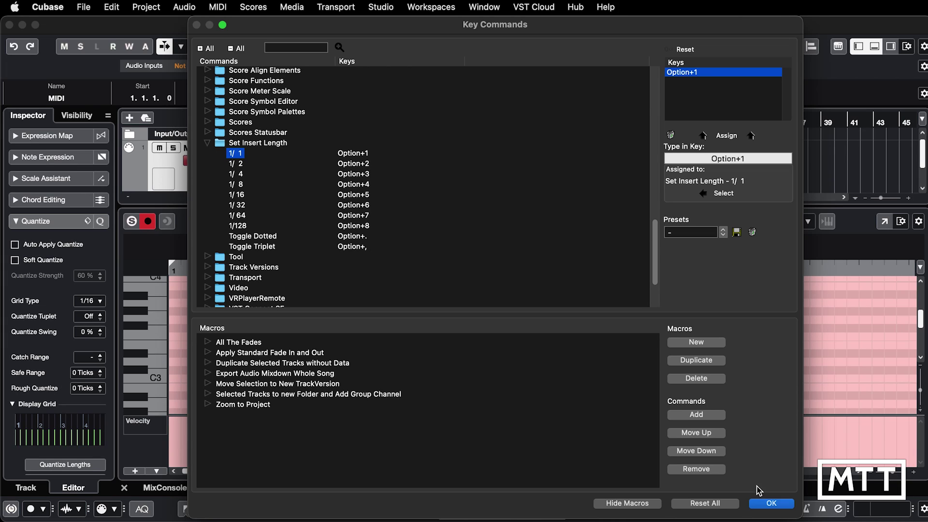
- Close Key Commands with OK and enable Length Quantize in the Key Editor toolbar setup
left_click(770, 504)
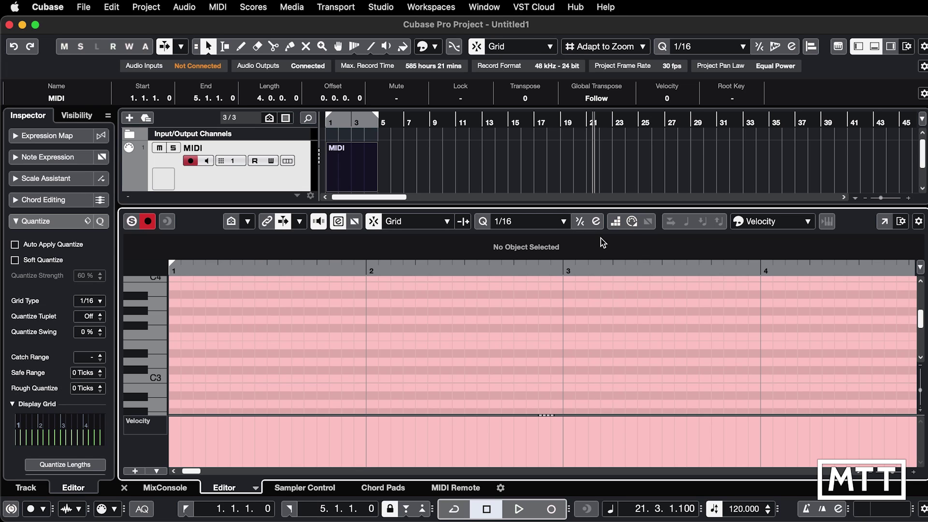
left_click(919, 223)
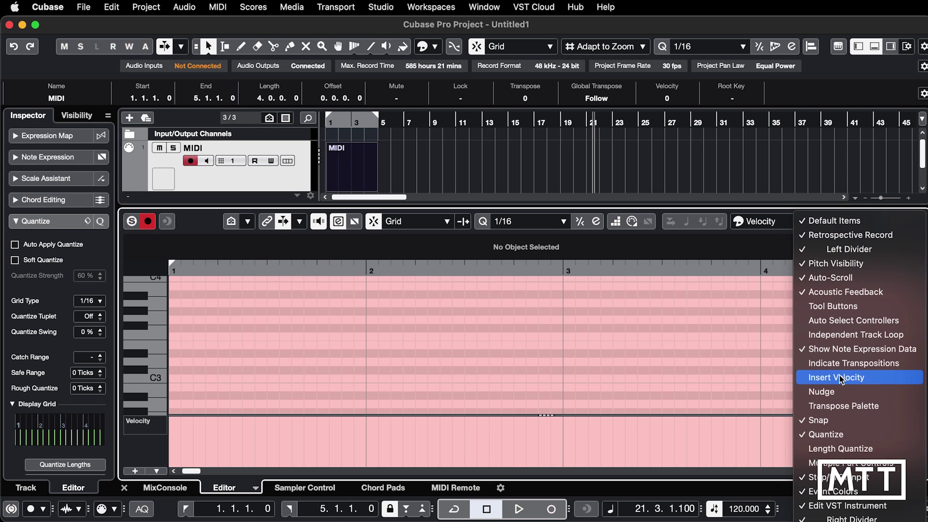
left_click(830, 449)
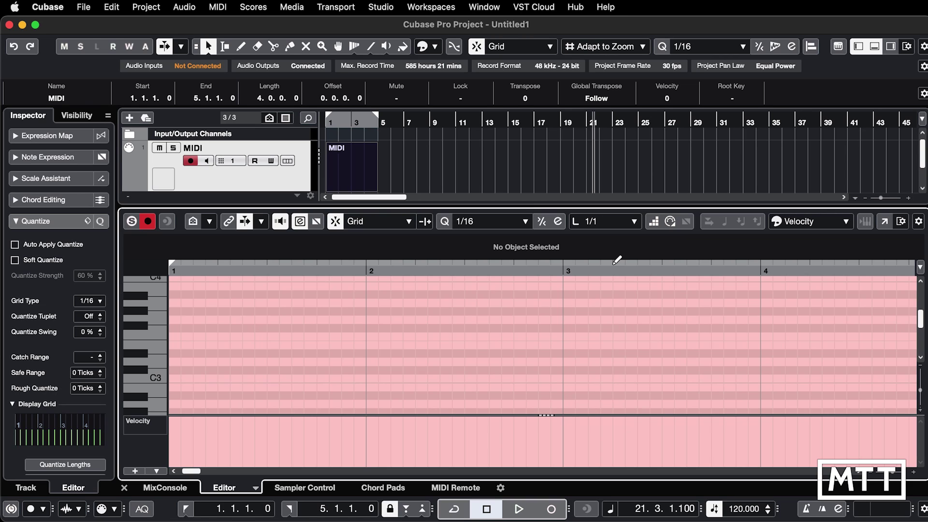
- Set the Key Editor's Length Quantize to Quantize Link
left_click(606, 224)
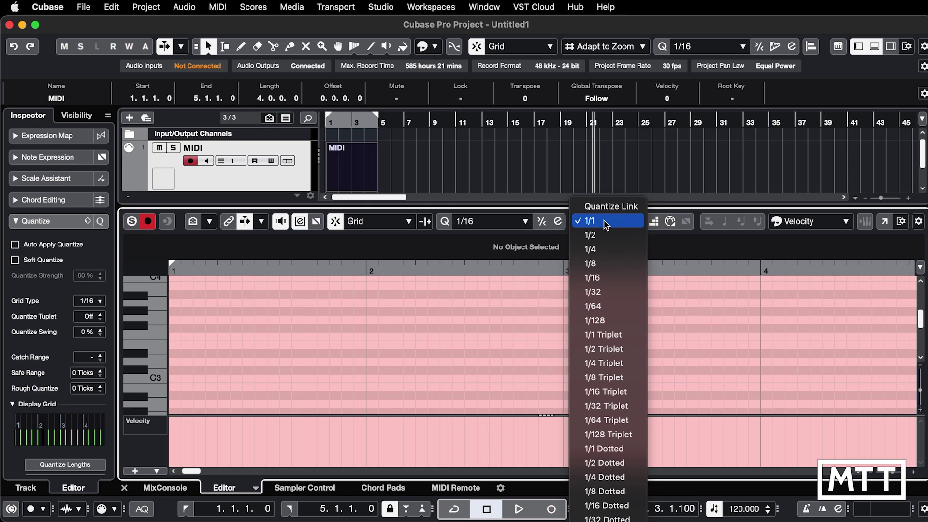
left_click(604, 207)
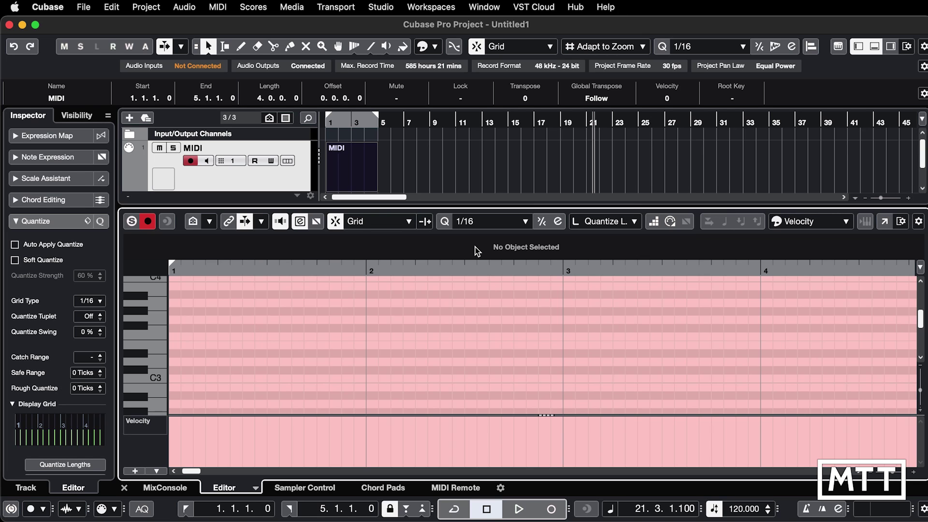
- Reopen the Key Commands dialog at the Set Insert Length commands
left_click(112, 7)
left_click(155, 510)
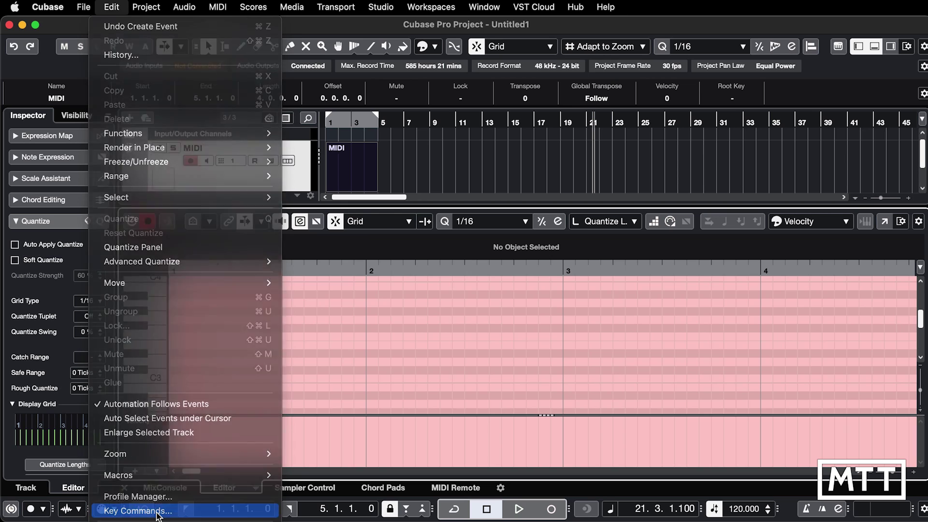
scroll(425, 250, "down", 5)
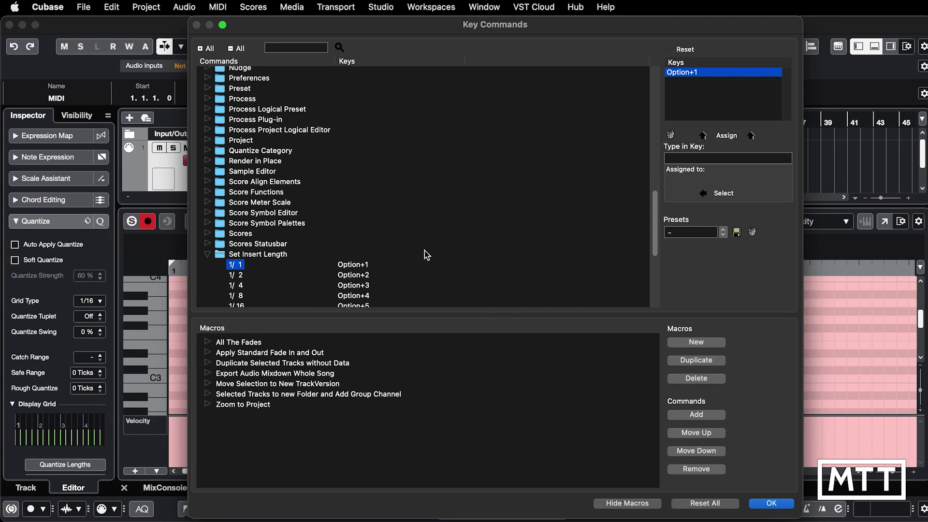
scroll(424, 250, "up", 1)
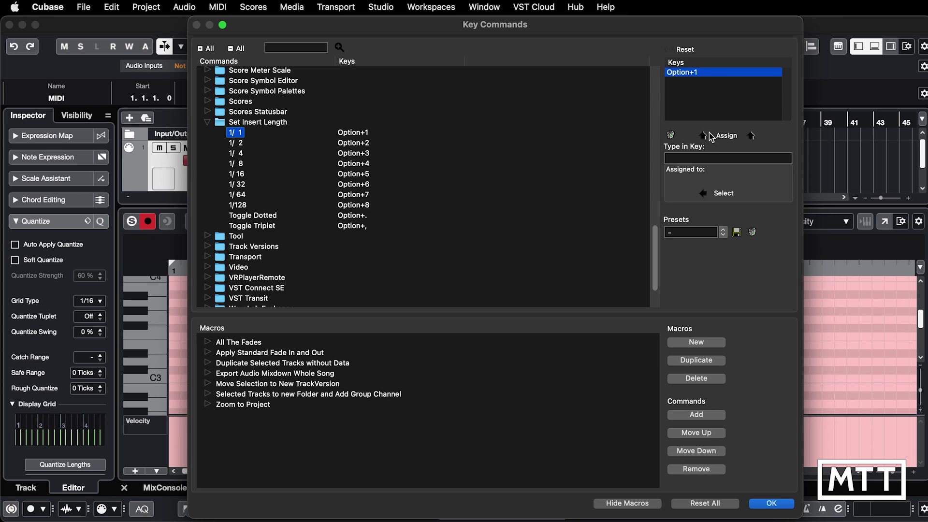
- Remove the shortcuts from Set Insert Length 1/1, 1/2, 1/4, 1/8 and 1/16
left_click(671, 135)
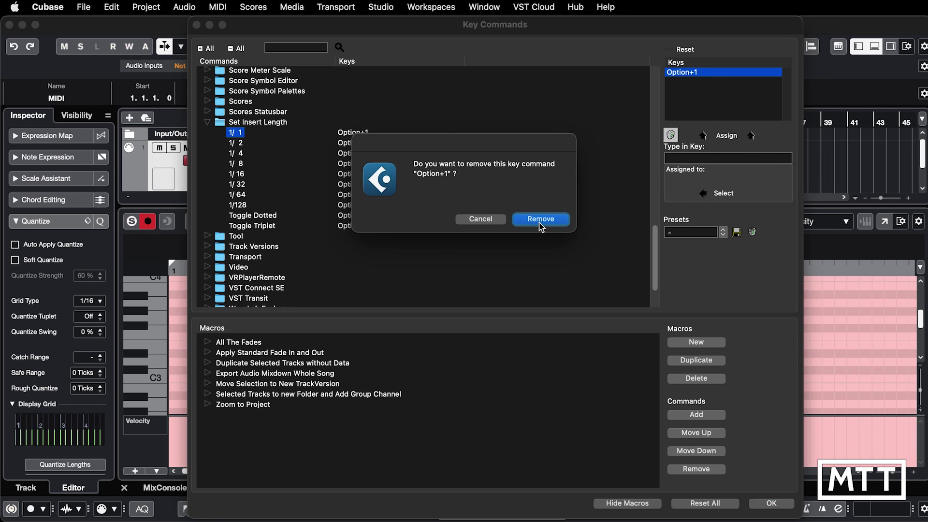
left_click(540, 220)
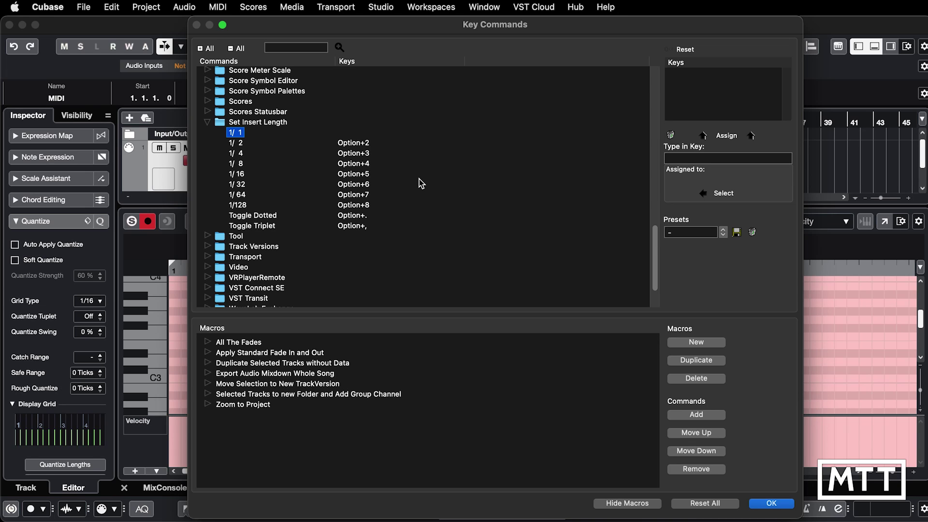
key("Down")
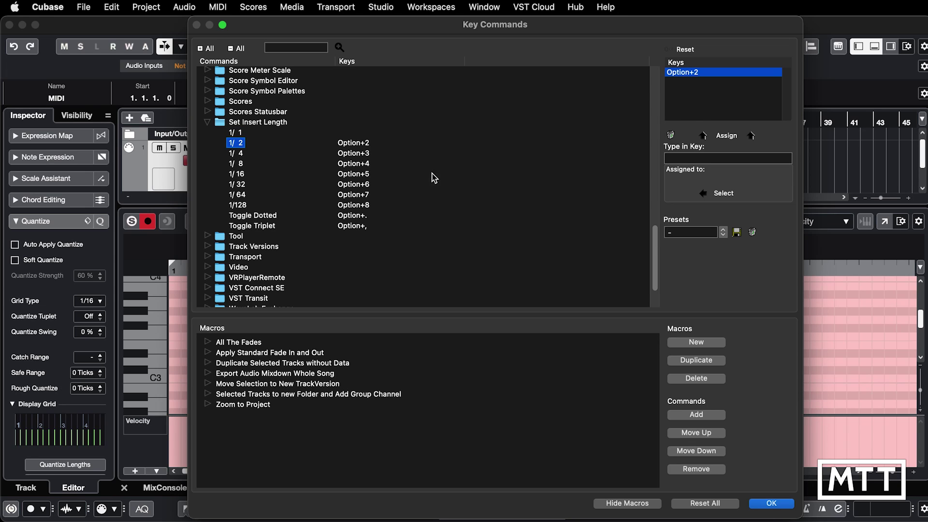
left_click(671, 135)
key("Return")
key("Down")
key("Down")
left_click(671, 134)
key("Return")
key("Down")
left_click(670, 135)
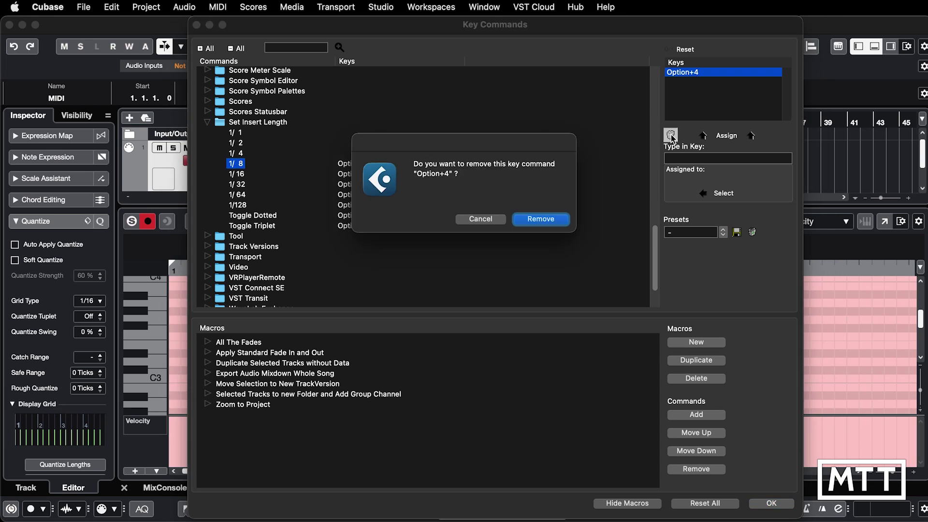
key("Return")
key("Down")
left_click(671, 135)
key("Return")
- Remove the 1/32, 1/64, 1/128, Toggle Dotted and Toggle Triplet shortcuts, then collapse Set Insert Length
key("Down")
left_click(671, 135)
key("Return")
key("Down")
left_click(671, 135)
key("Return")
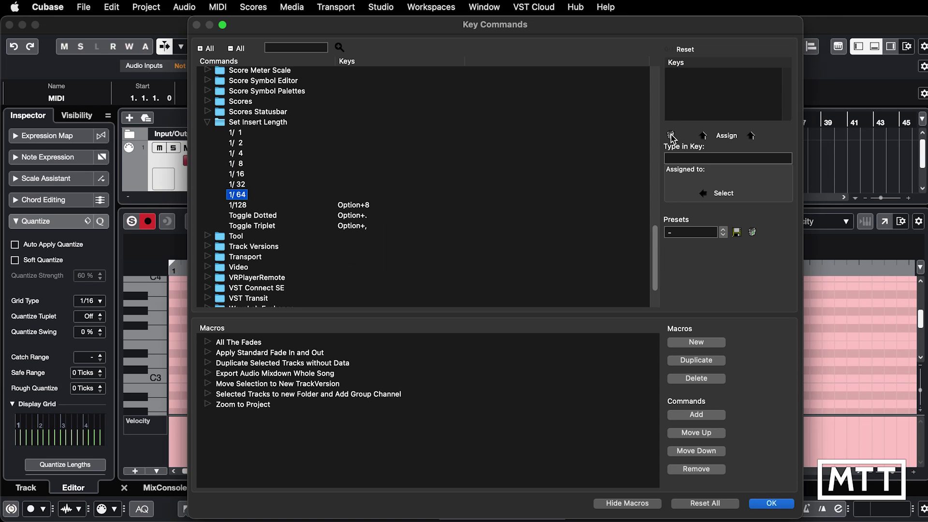
key("Down")
left_click(671, 135)
key("Return")
key("Down")
left_click(671, 135)
key("Return")
key("Down")
left_click(671, 135)
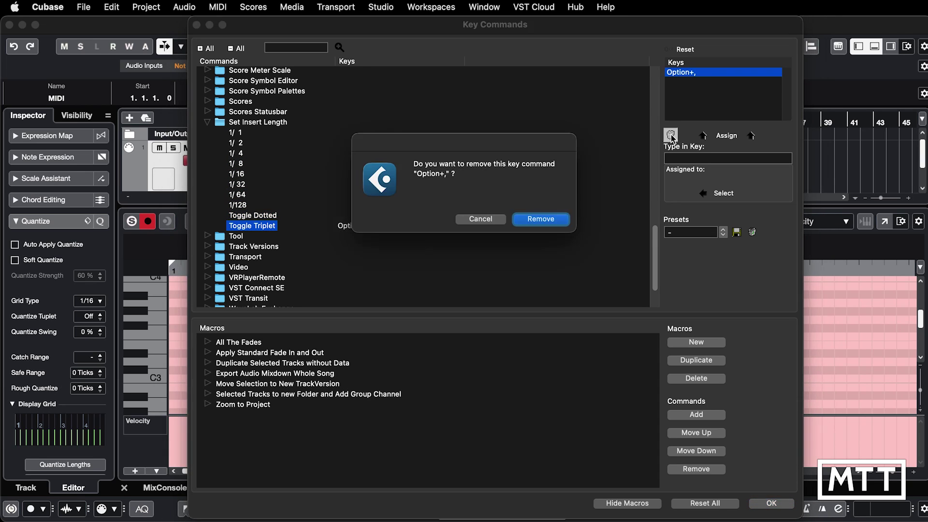
key("Return")
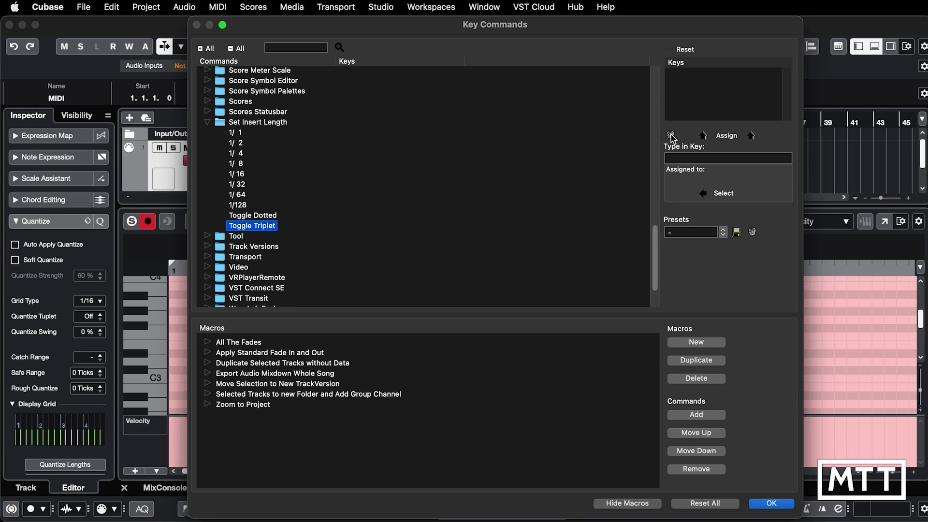
left_click(209, 124)
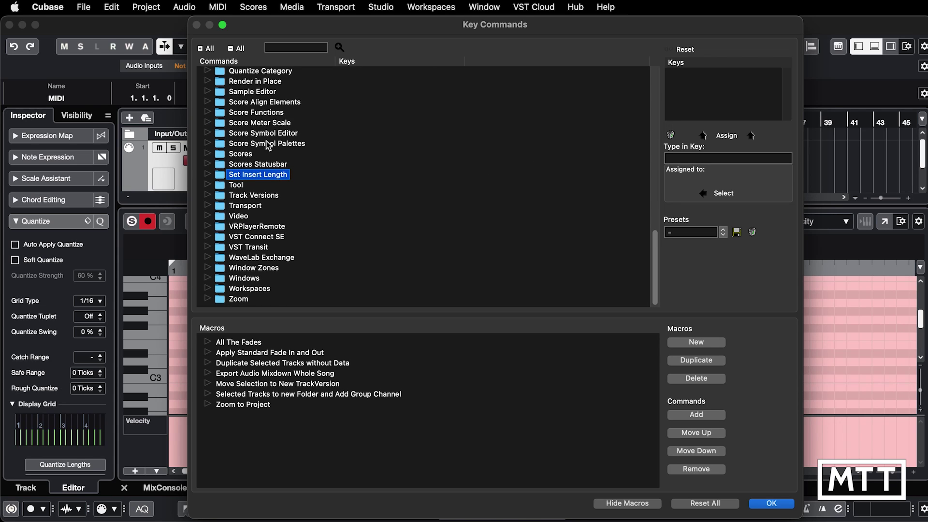
scroll(219, 119, "up", 3)
- Expand Quantize Category and assign Option+1 to Set Quantize to 1th
left_click(208, 110)
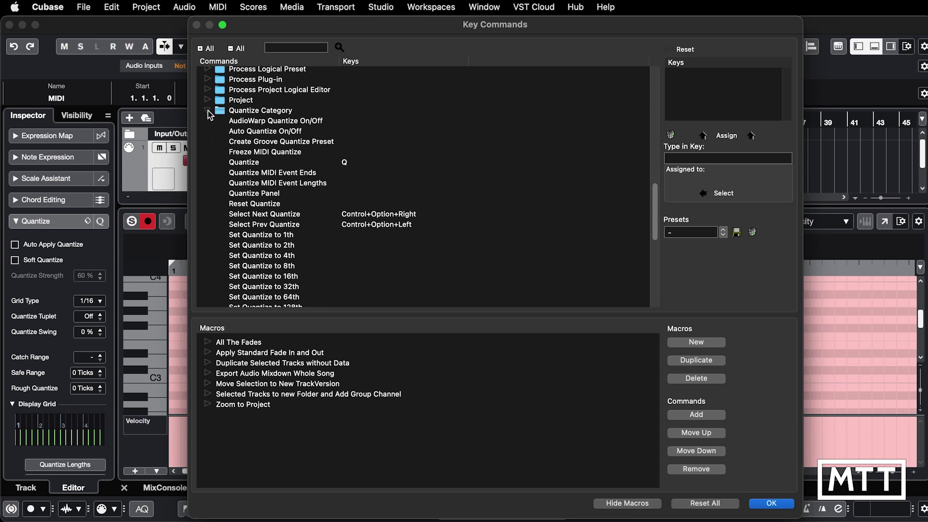
scroll(256, 204, "down", 1)
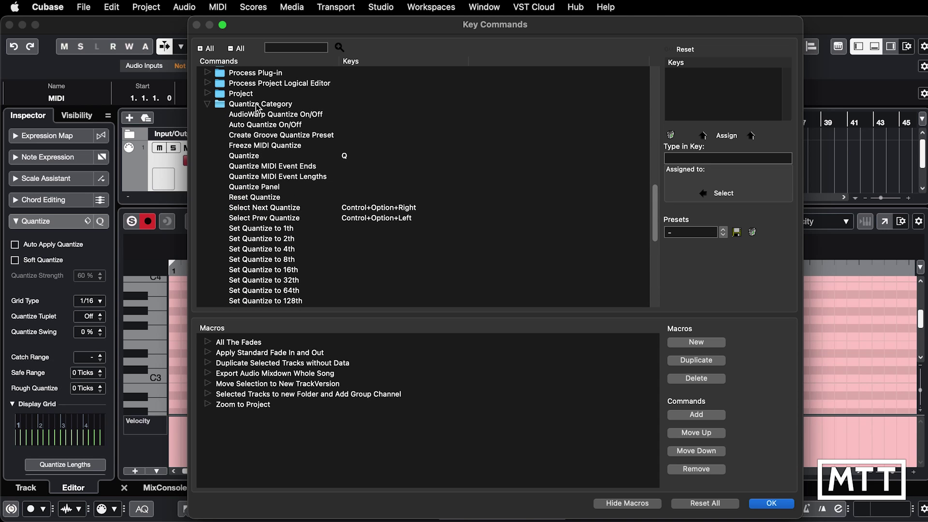
scroll(269, 220, "down", 3)
scroll(270, 220, "down", 3)
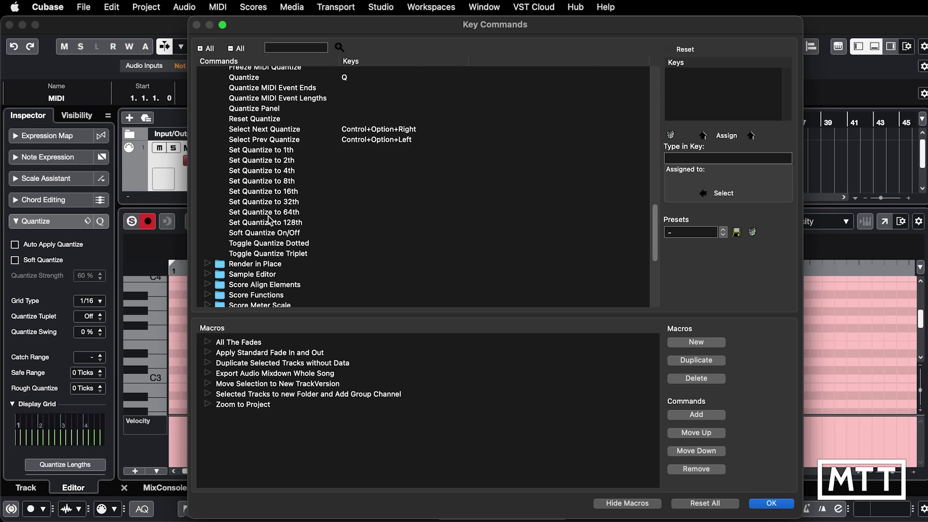
left_click(287, 144)
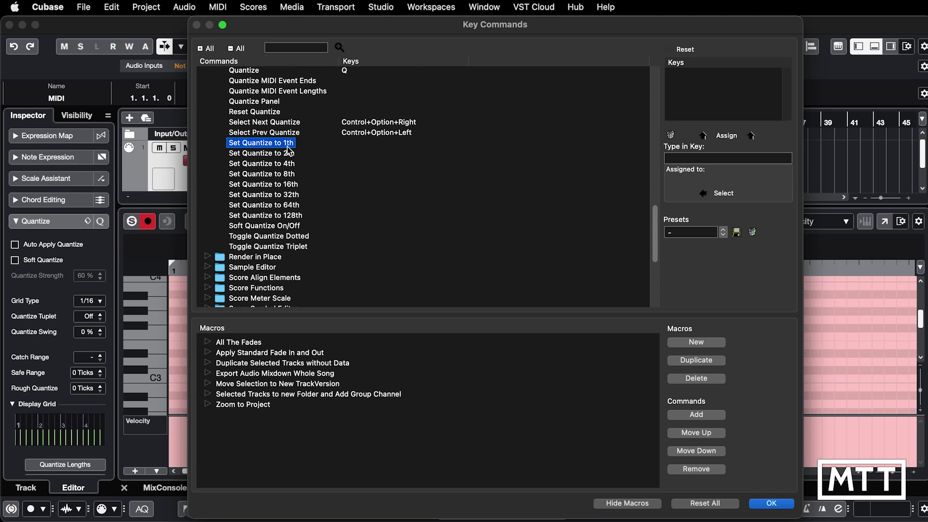
left_click(728, 160)
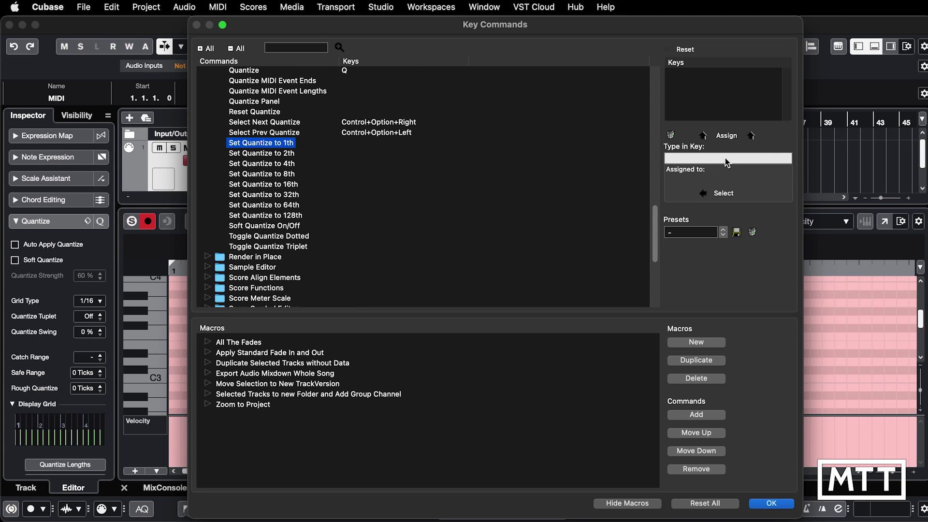
key("alt+1")
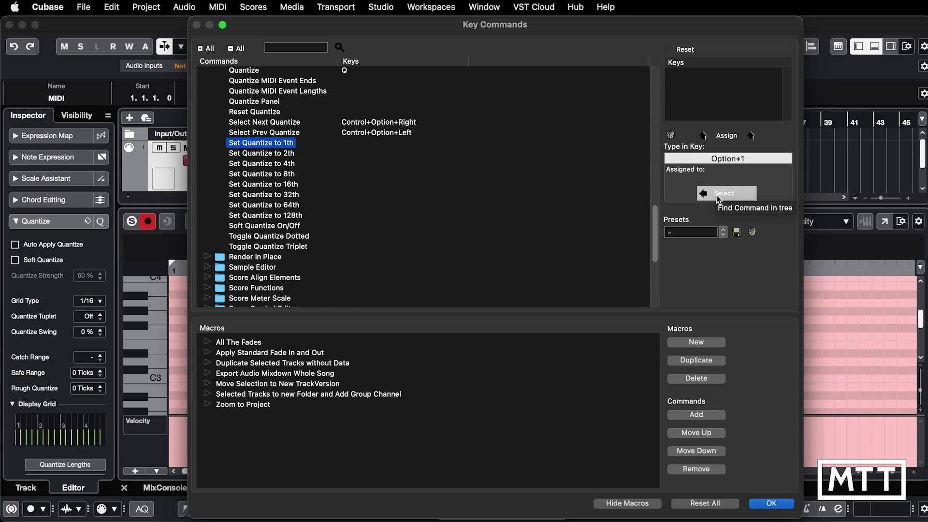
left_click(730, 136)
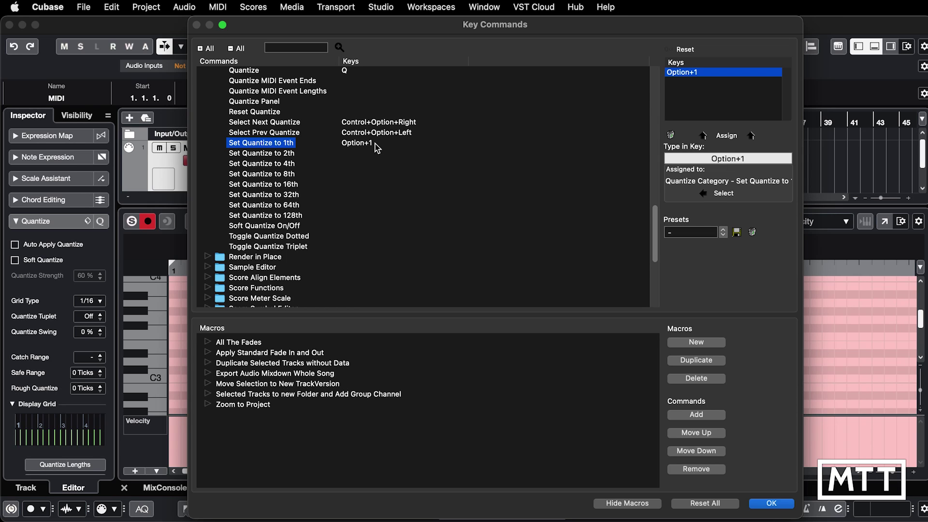
- Assign Option+2, Option+3 and Option+4 to Set Quantize to 2th, 4th and 8th
key("Down")
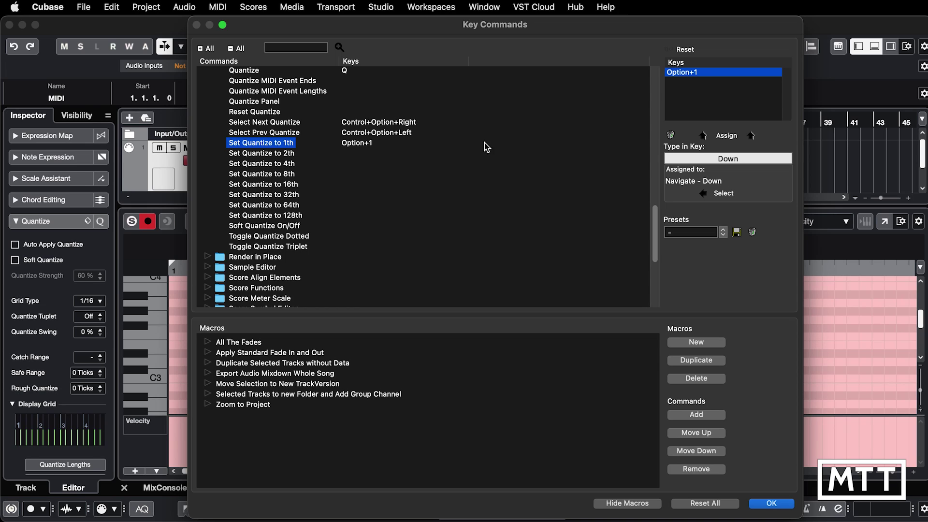
left_click(284, 154)
left_click(724, 161)
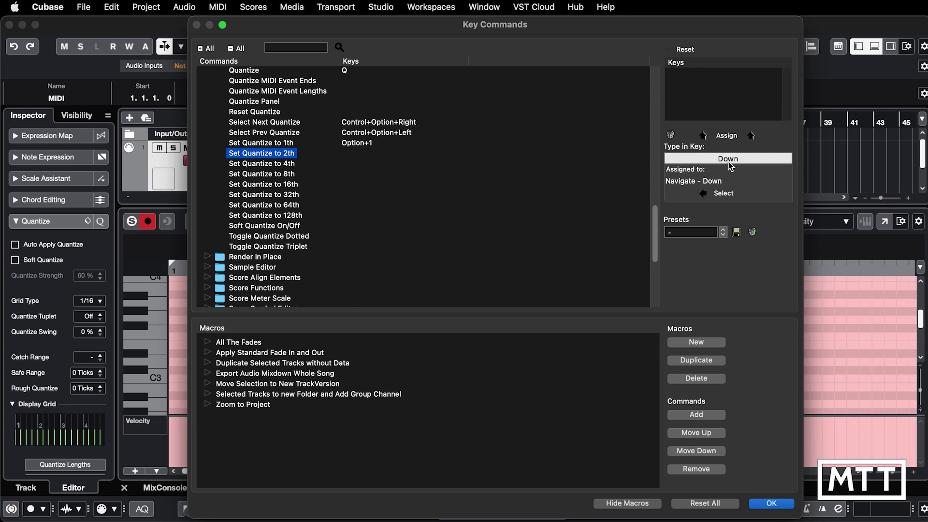
key("alt+2")
left_click(727, 136)
left_click(284, 165)
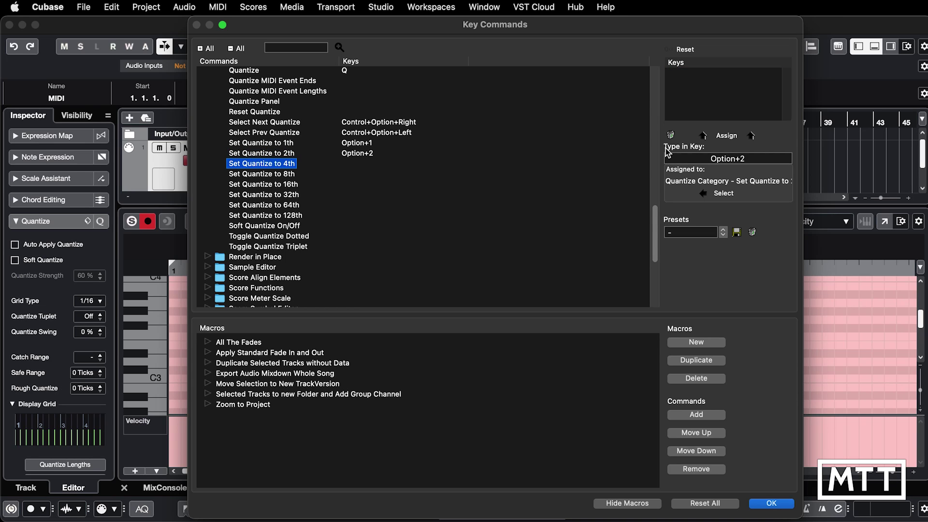
left_click(728, 160)
key("alt+3")
left_click(727, 136)
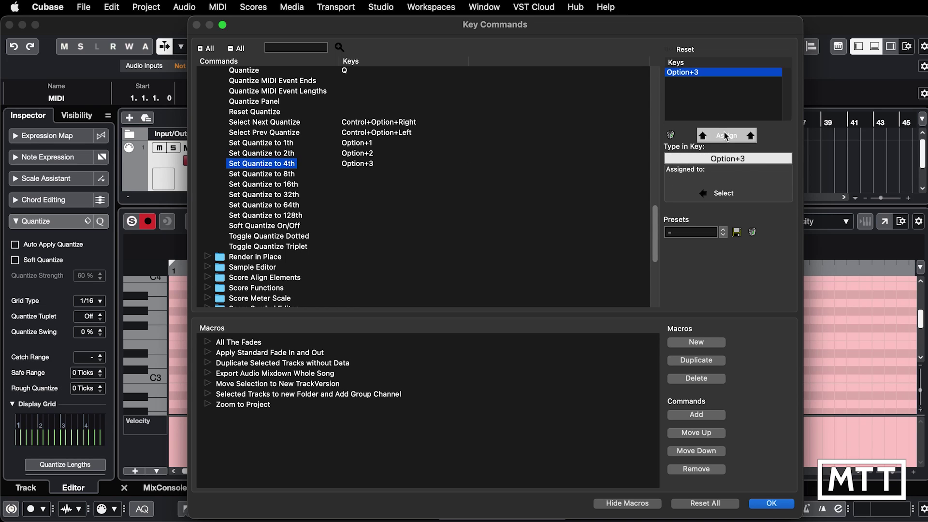
left_click(285, 174)
left_click(724, 160)
key("alt+4")
left_click(727, 135)
- Assign Option+5, Option+6 and Option+7 to Set Quantize to 16th, 32th and 64th
left_click(263, 185)
left_click(723, 160)
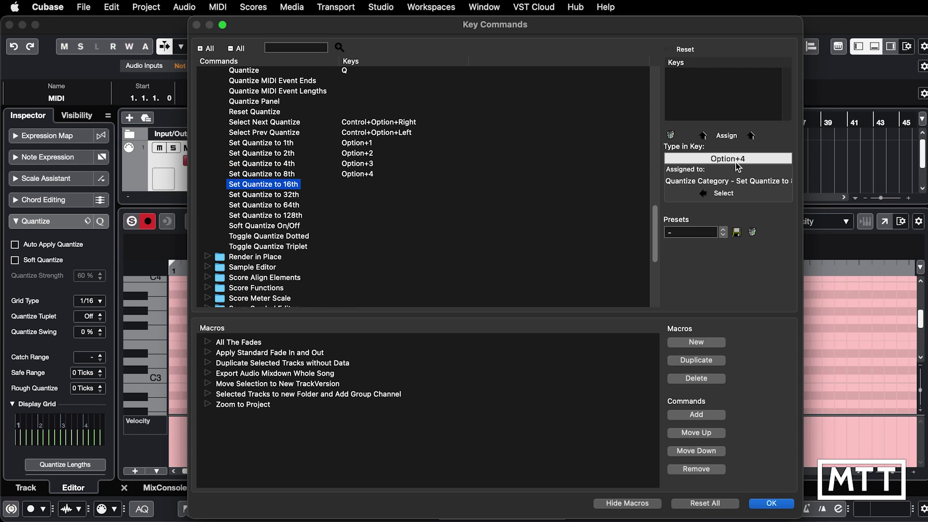
key("alt+5")
left_click(726, 136)
left_click(264, 195)
left_click(706, 159)
key("alt+6")
left_click(727, 136)
left_click(264, 205)
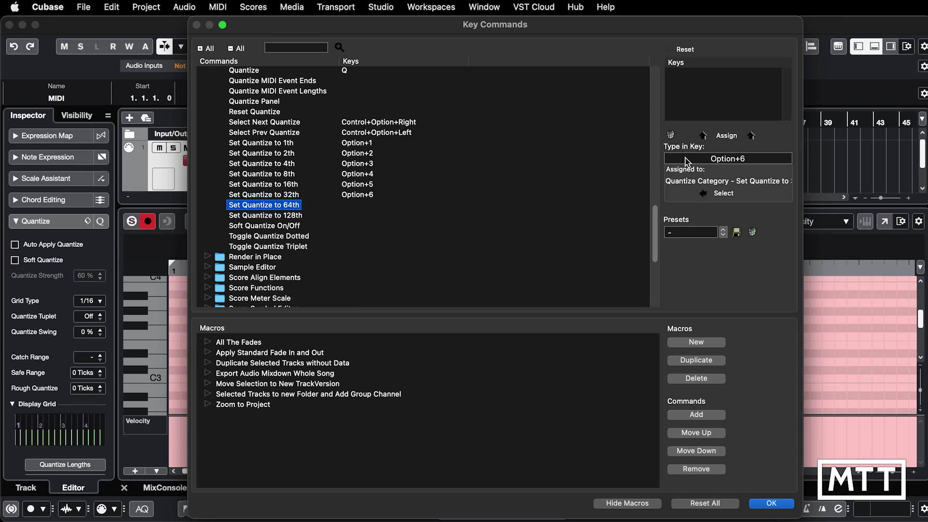
left_click(717, 161)
key("alt+7")
left_click(726, 136)
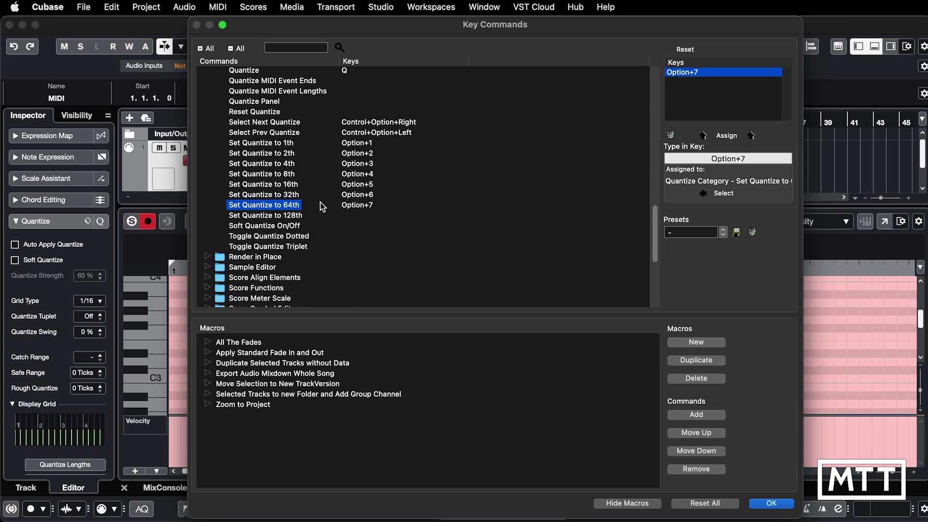
- Assign Option+8 to Set Quantize to 128th and Option+period to Toggle Quantize Dotted
left_click(265, 215)
left_click(747, 161)
key("alt+8")
left_click(727, 135)
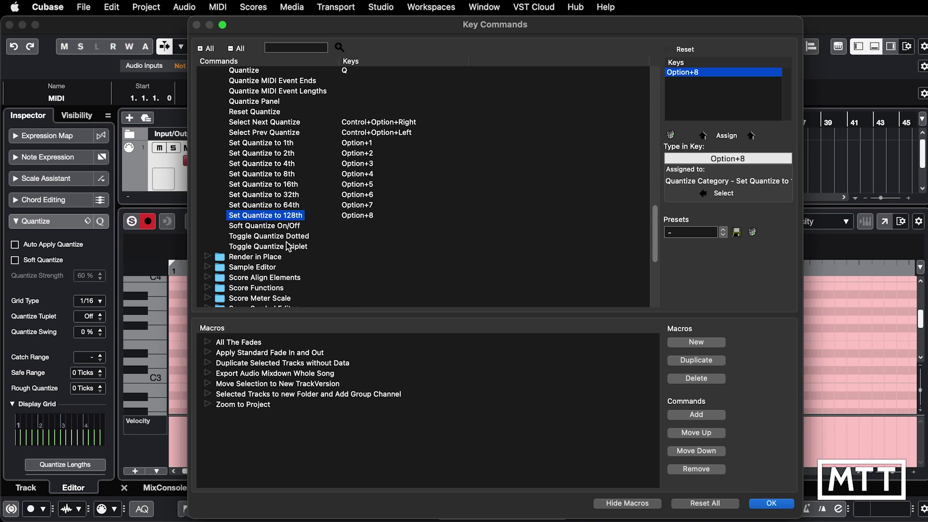
left_click(288, 245)
left_click(297, 236)
left_click(753, 160)
key("alt+period")
left_click(726, 136)
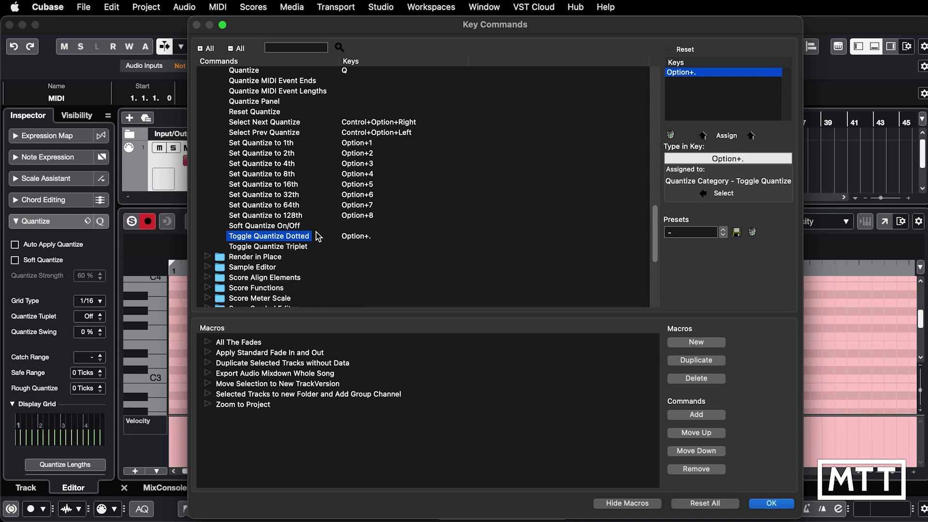
- Select Toggle Quantize Triplet, record Option+T and assign it
left_click(296, 246)
left_click(747, 161)
key("alt+t")
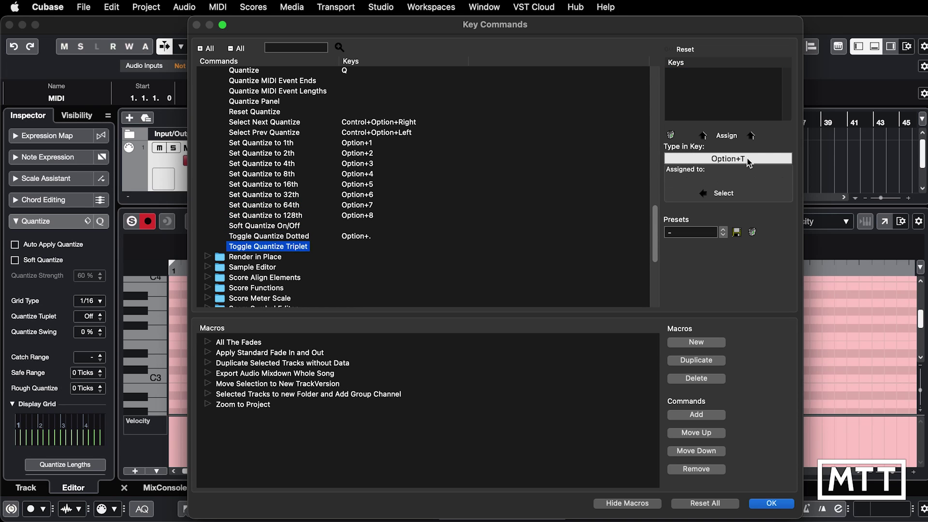
left_click(731, 139)
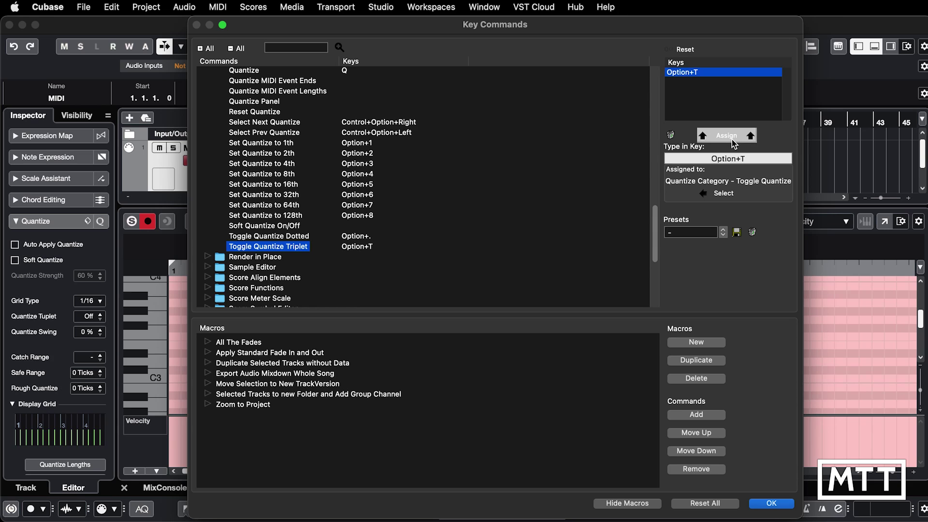
- Close Key Commands and test the quantize shortcuts in the Key Editor, ending on 1/1
left_click(771, 503)
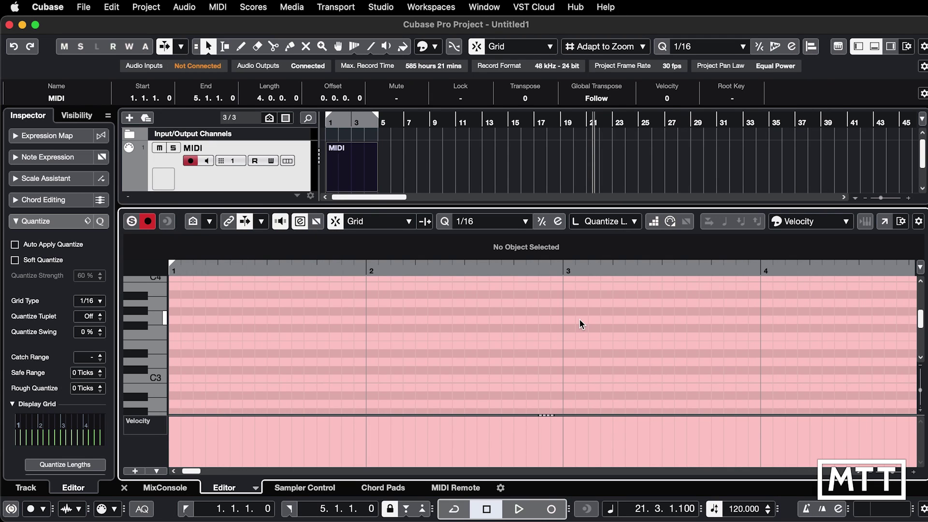
key("alt+Right")
key("Right")
key("Right")
key("Right")
key("Right")
key("Right")
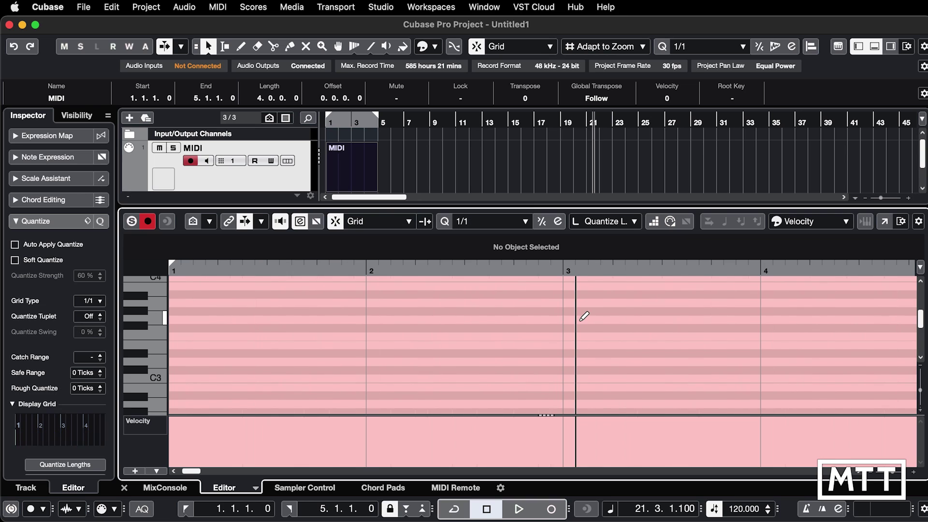
key("alt+Left")
key("alt+Left")
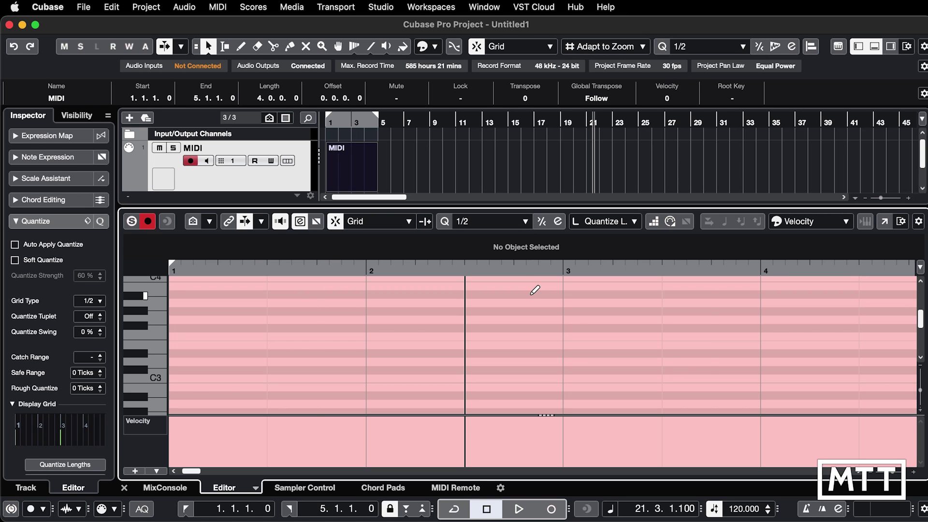
key("alt+Right")
key("alt+Right")
key("alt+Right")
key("alt+Right")
key("alt+Right")
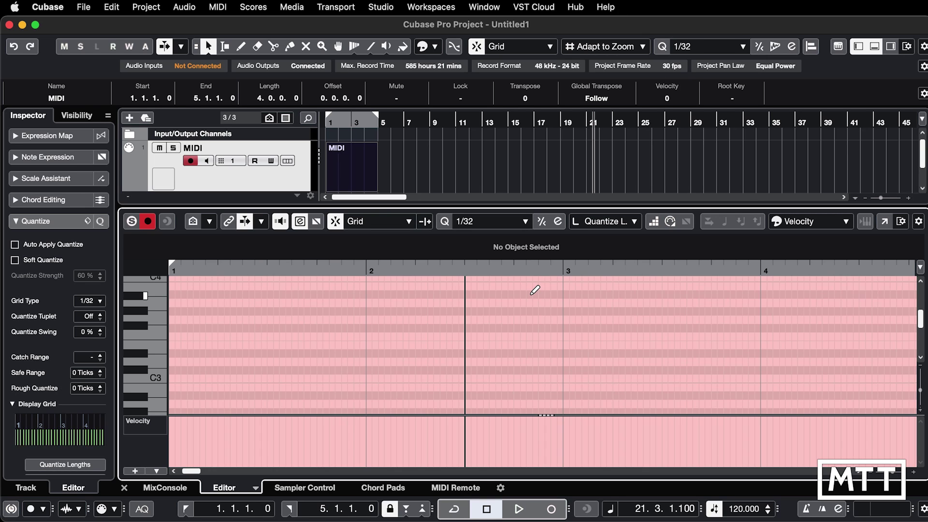
key("alt+Left")
key("alt+Left")
key("alt+Left")
key("alt+Left")
key("alt+Left")
key("alt+Left")
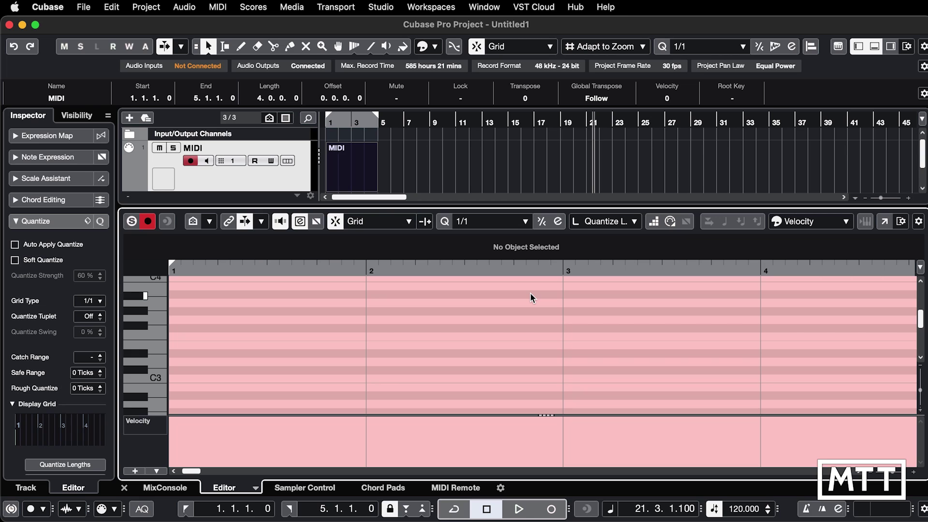